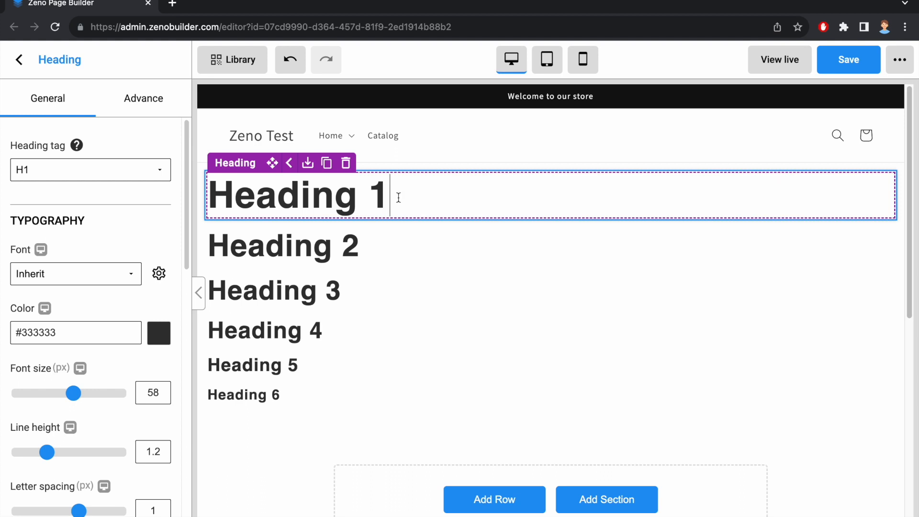
type("test")
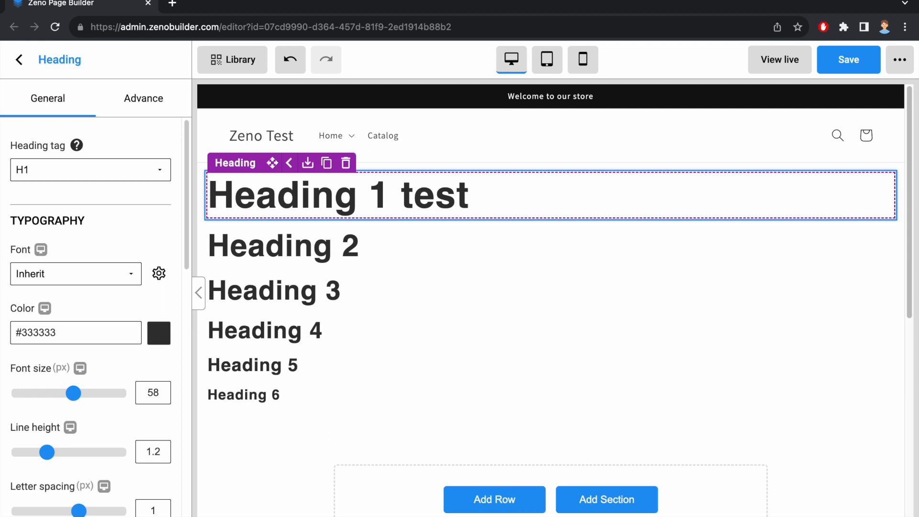
key("BackSpace")
key("BackSpace")
key("BackSpace")
key("BackSpace")
key("BackSpace")
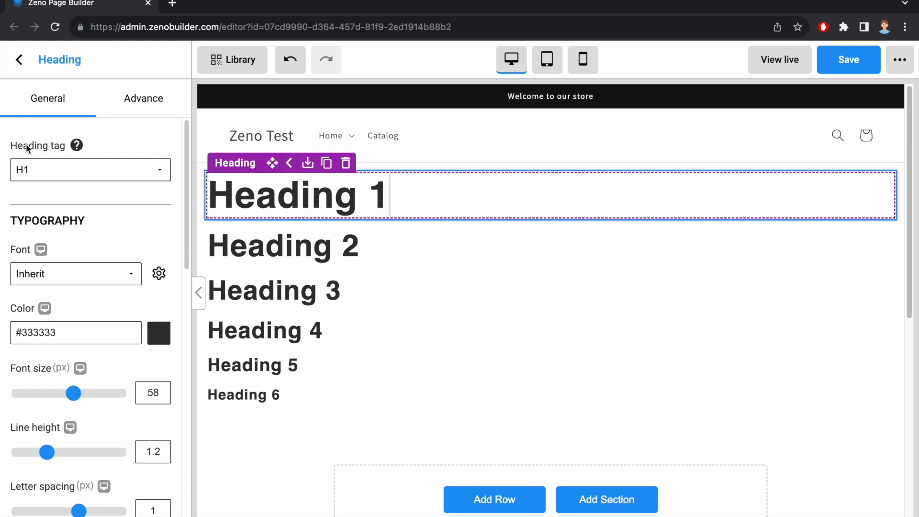
Set the first heading's font to Acme
left_click(64, 171)
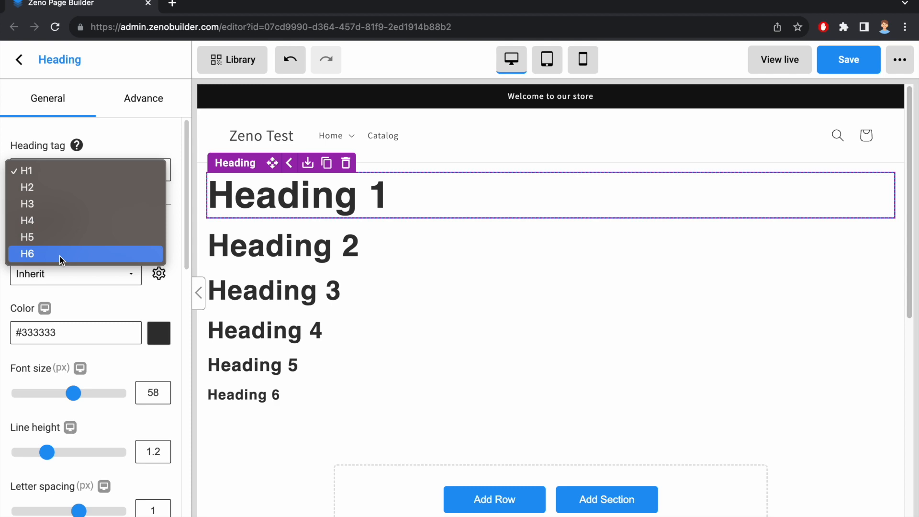
key("Escape")
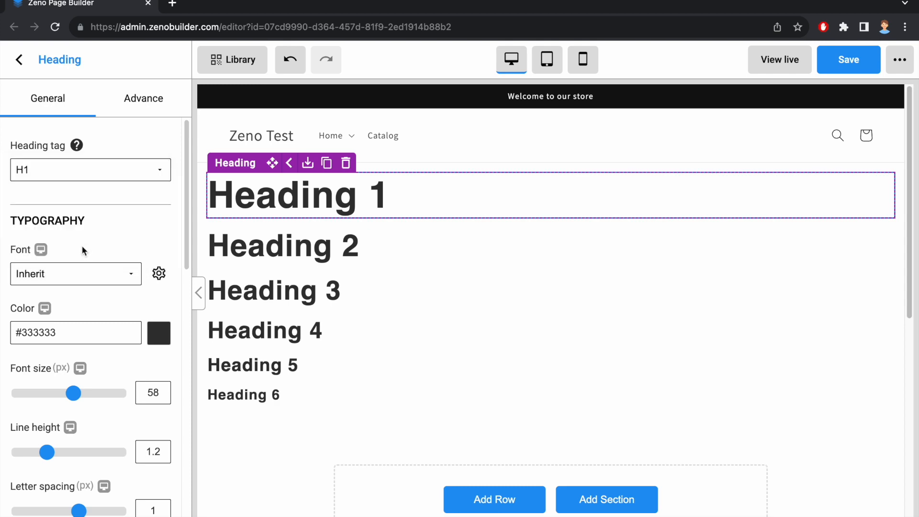
left_click(59, 269)
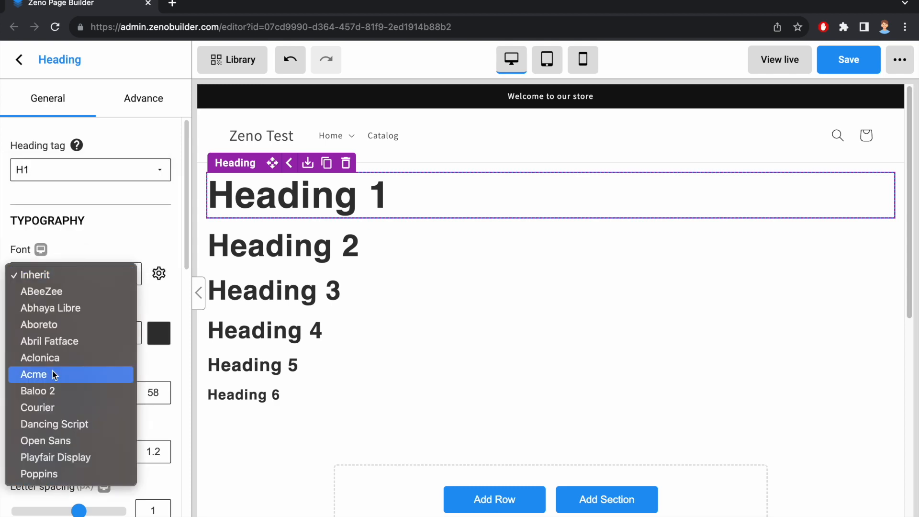
left_click(54, 375)
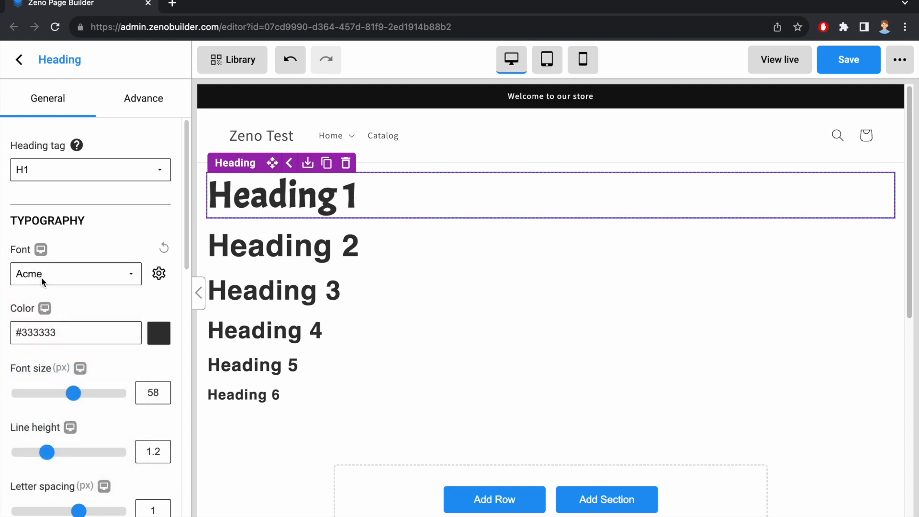
Add the Abel font to the selected fonts in the Font manager and save
left_click(159, 275)
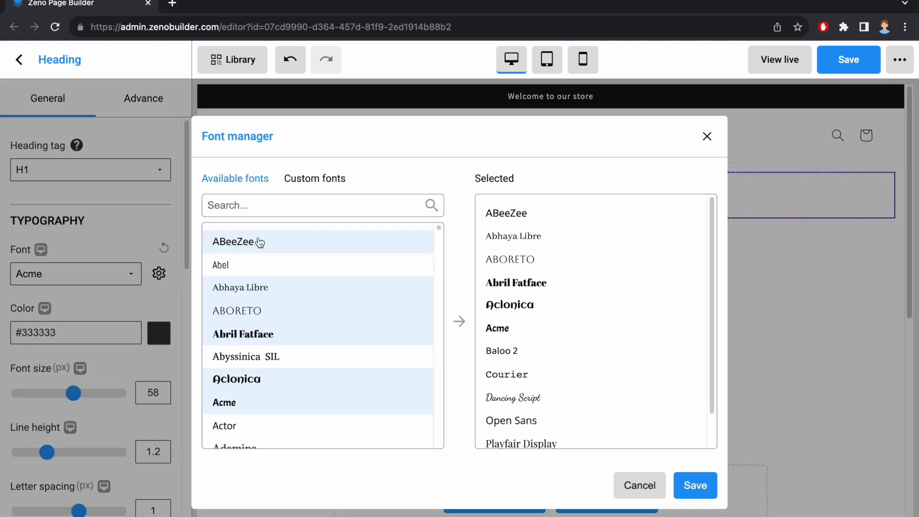
left_click(309, 269)
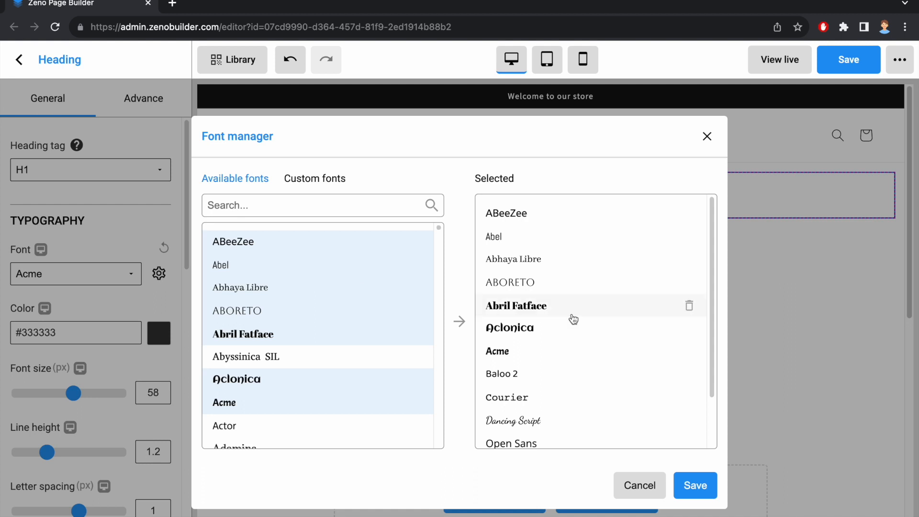
scroll(589, 306, "down", 2)
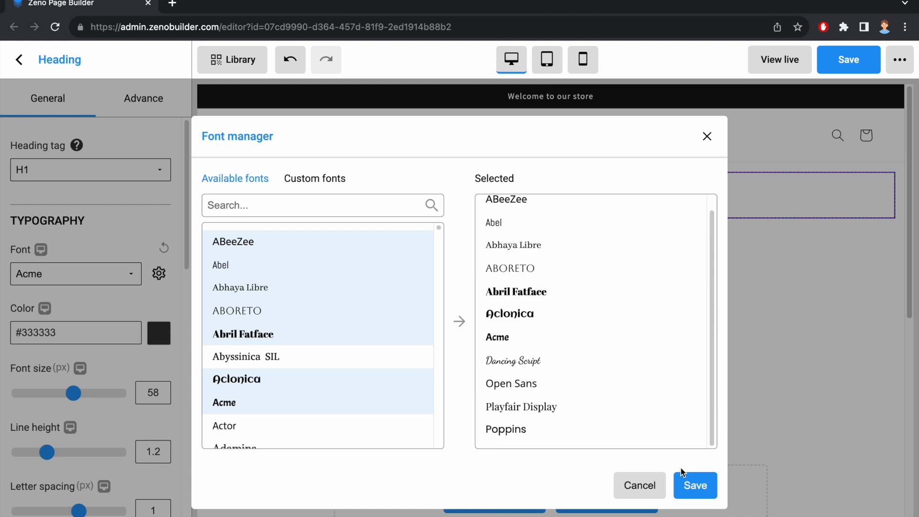
left_click(680, 484)
Set the first heading's color to #2196F3 and its font size to 60 px
scroll(134, 207, "down", 1)
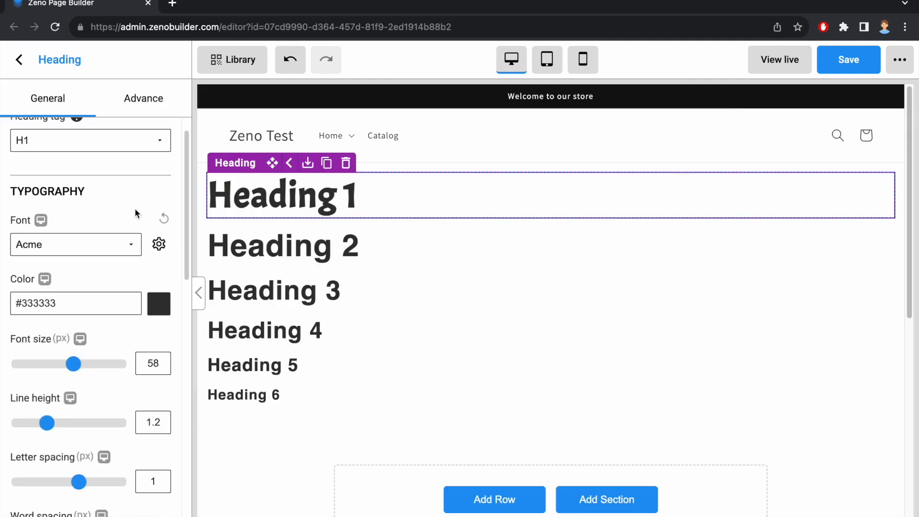
left_click(159, 301)
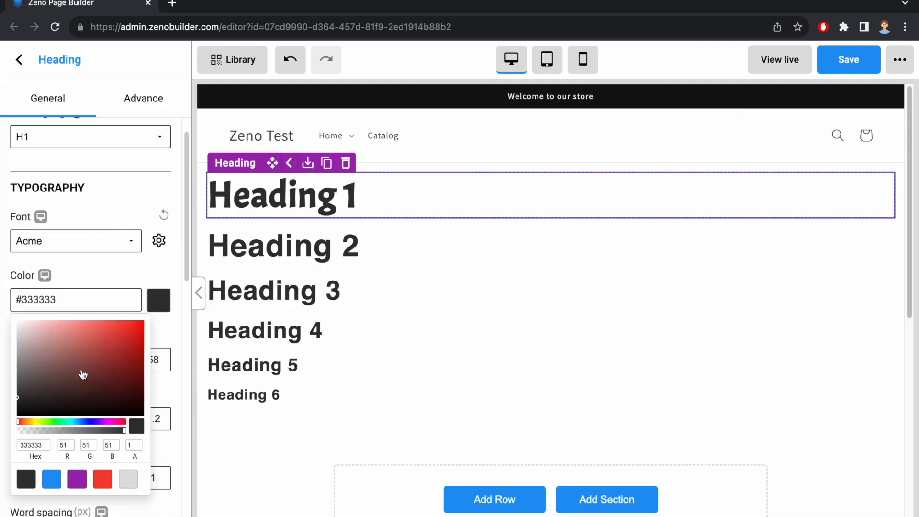
left_click(52, 479)
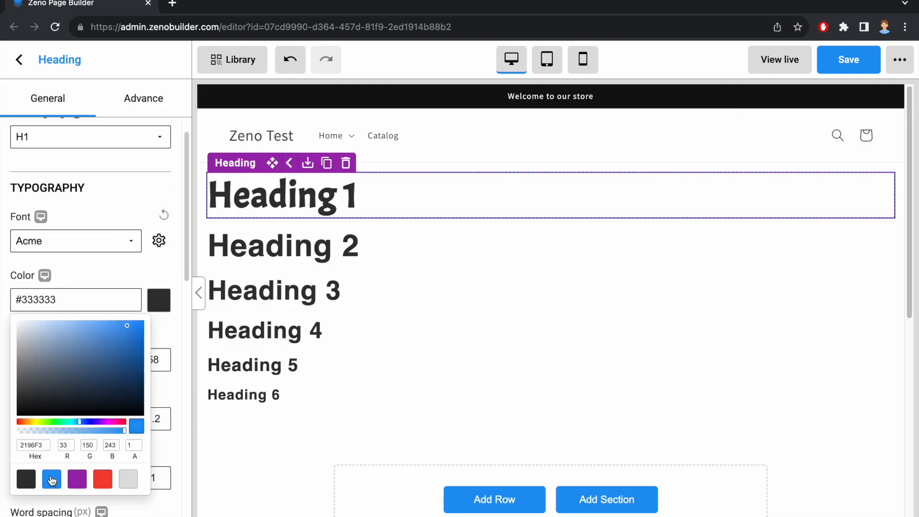
left_click(93, 269)
scroll(93, 271, "down", 2)
mouse_move(74, 293)
left_mouse_down()
mouse_move(103, 295)
mouse_move(32, 296)
mouse_move(75, 295)
left_mouse_up()
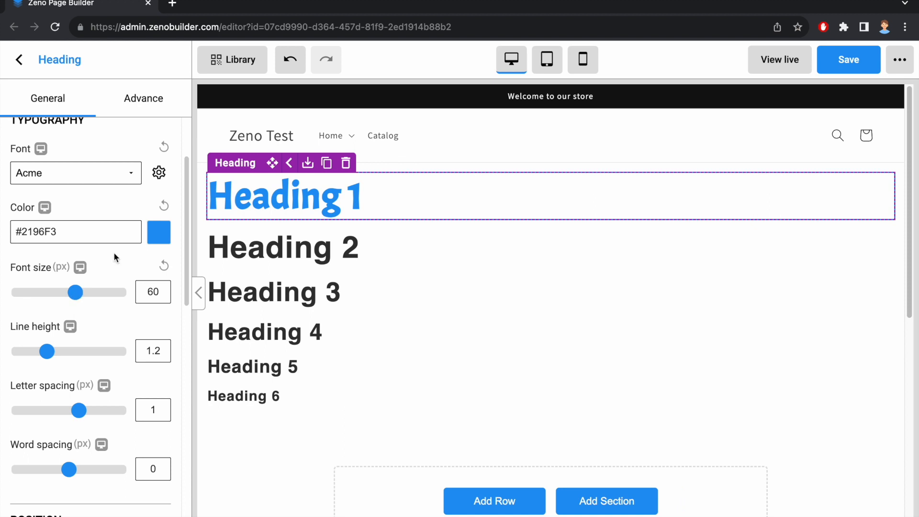
Set the first heading's line height to 1.6
scroll(114, 252, "up", 3)
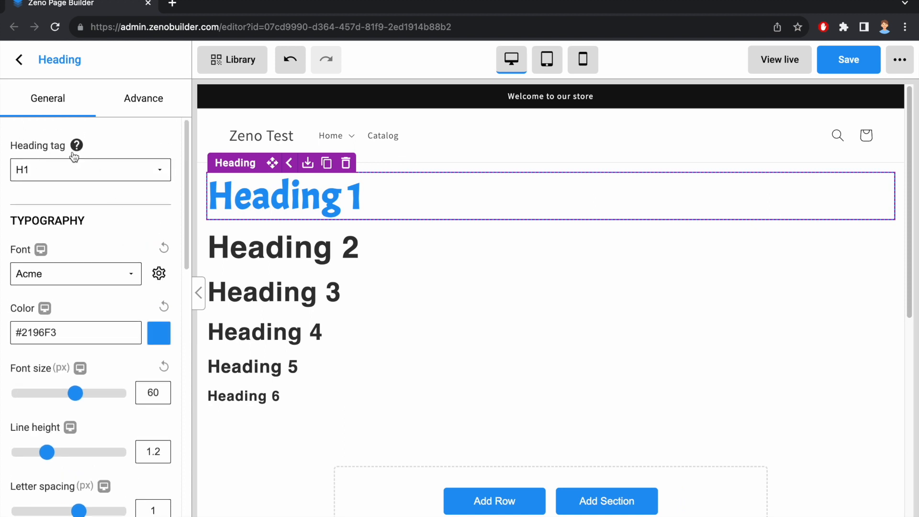
scroll(102, 349, "down", 1)
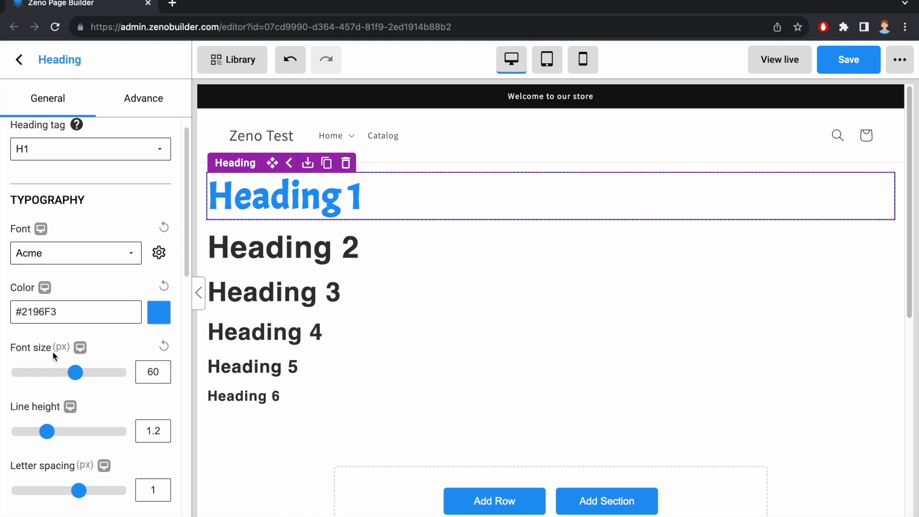
scroll(48, 342, "down", 5)
mouse_move(53, 307)
left_mouse_down()
mouse_move(109, 309)
mouse_move(27, 310)
mouse_move(62, 315)
left_mouse_up()
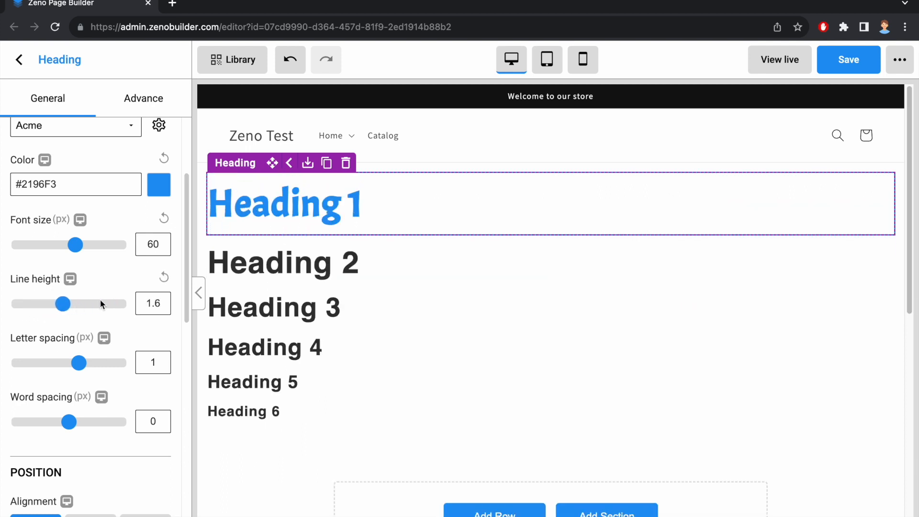
Set the letter spacing to 4.2 px and the word spacing to 5 px
left_click_drag(78, 363, 111, 363)
left_click_drag(69, 423, 120, 423)
Try center and right alignment on the heading, ending with left alignment
scroll(95, 284, "down", 4)
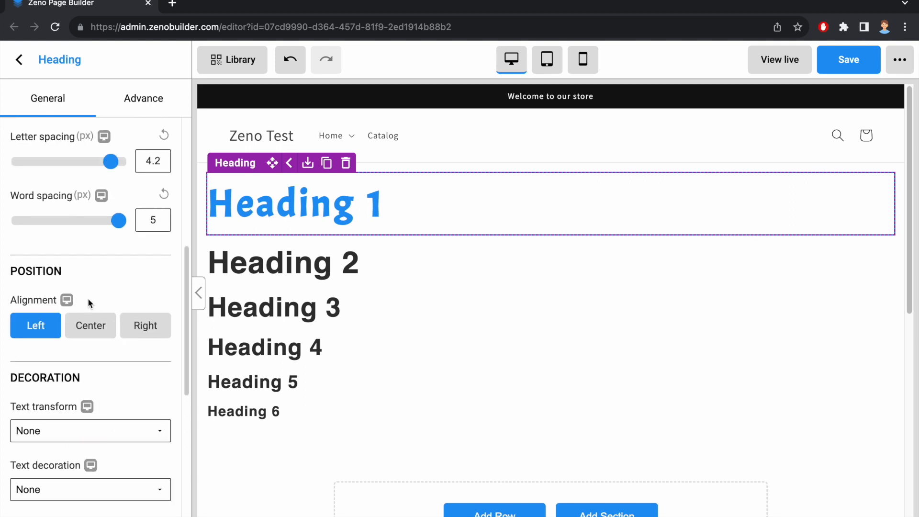
left_click(92, 328)
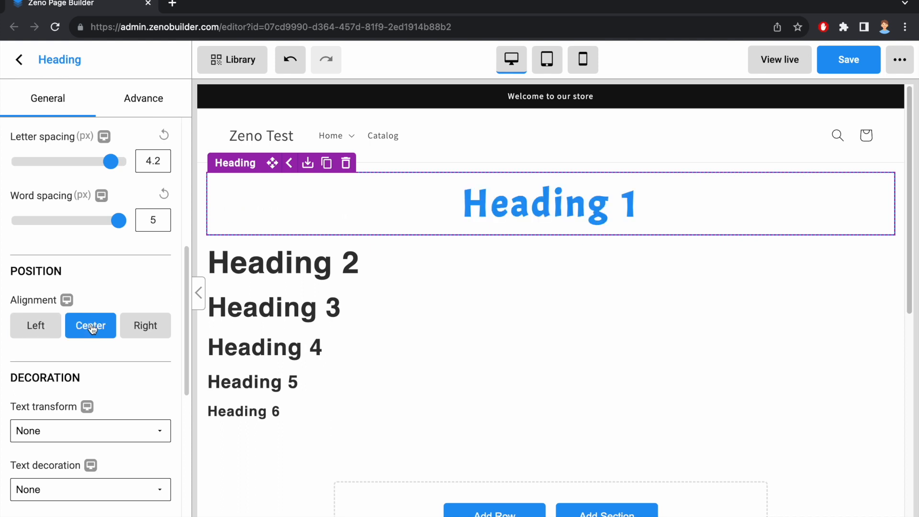
left_click(135, 329)
left_click(42, 327)
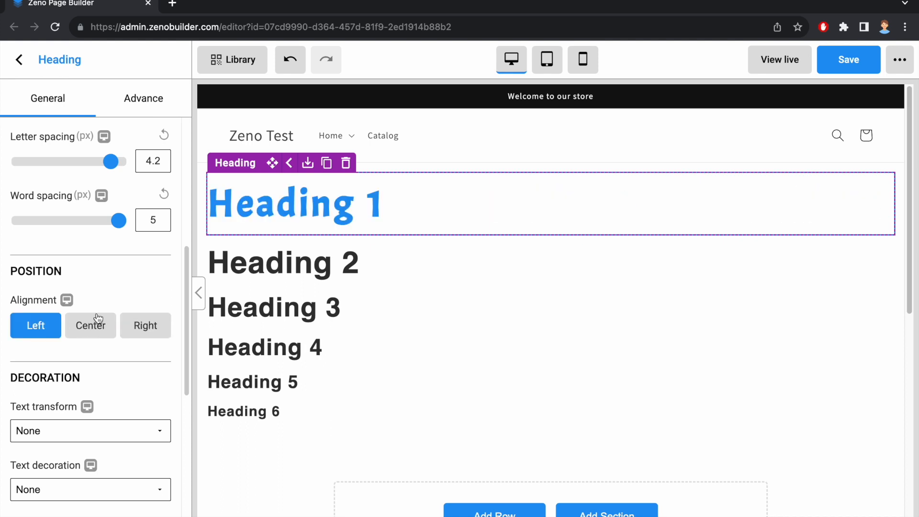
Try the uppercase, lowercase and capitalize text transforms, ending with None
scroll(53, 267, "down", 3)
left_click(53, 292)
left_click(51, 309)
left_click(55, 296)
left_click(48, 309)
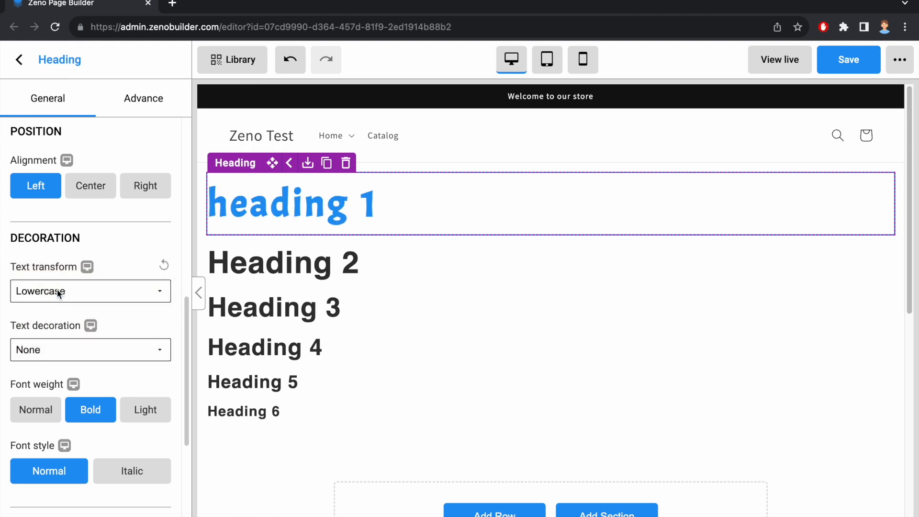
left_click(56, 290)
left_click(57, 309)
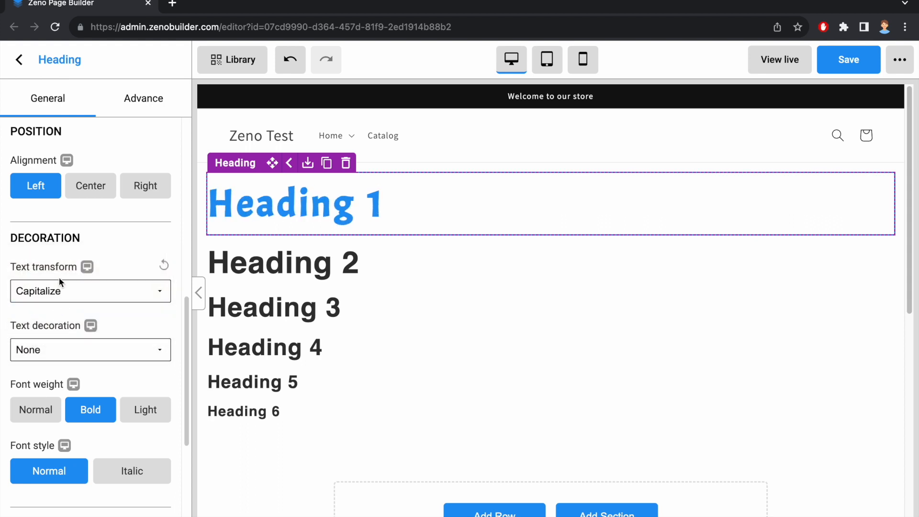
left_click(59, 291)
left_click(58, 244)
Try the text decoration options such as Overline, ending with None
scroll(92, 282, "down", 2)
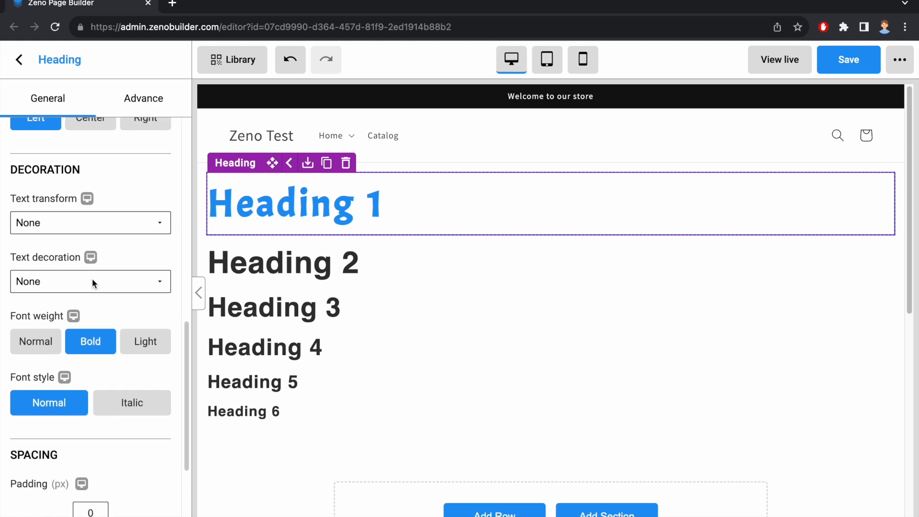
left_click(92, 281)
left_click(62, 300)
left_click(62, 286)
left_click(68, 299)
left_click(69, 283)
left_click(79, 303)
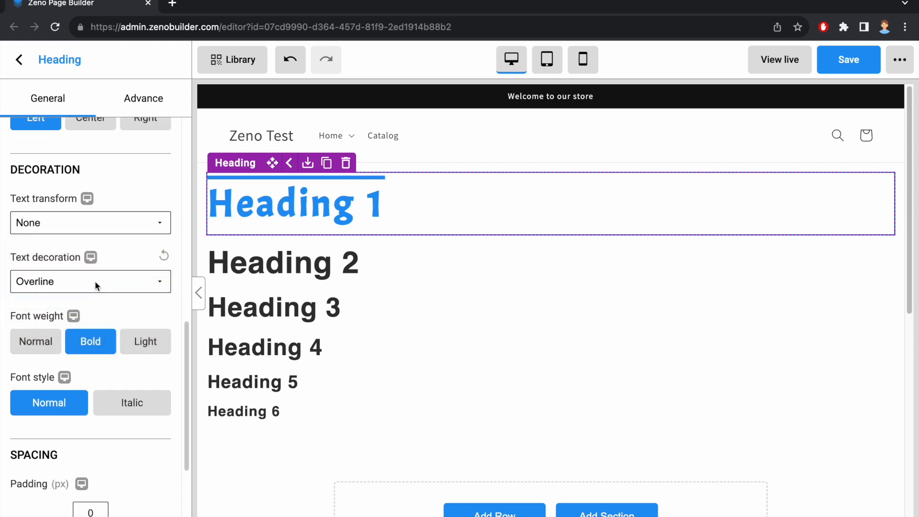
left_click(99, 276)
left_click(88, 236)
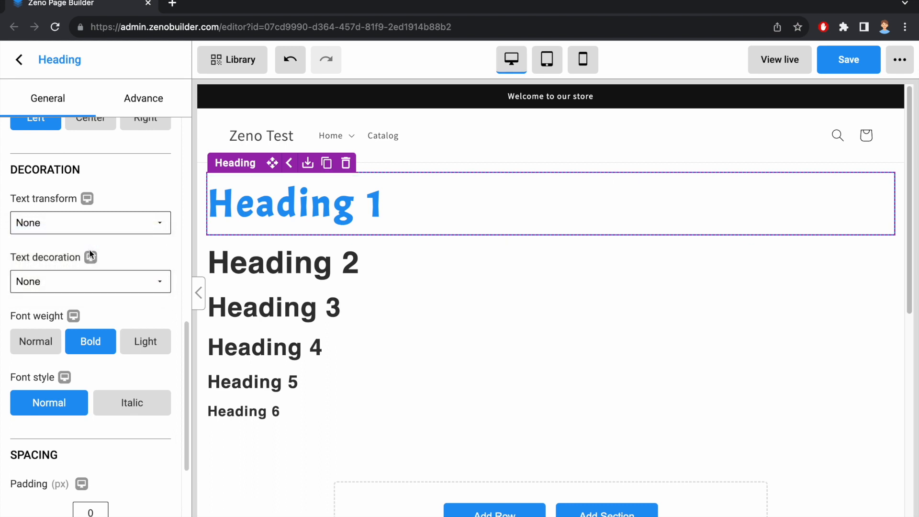
Try the normal and light font weights, ending with Bold
left_click(40, 342)
left_click(84, 351)
left_click(137, 347)
left_click(92, 346)
Try the italic font style, ending with Normal
scroll(108, 304, "down", 1)
scroll(111, 293, "down", 1)
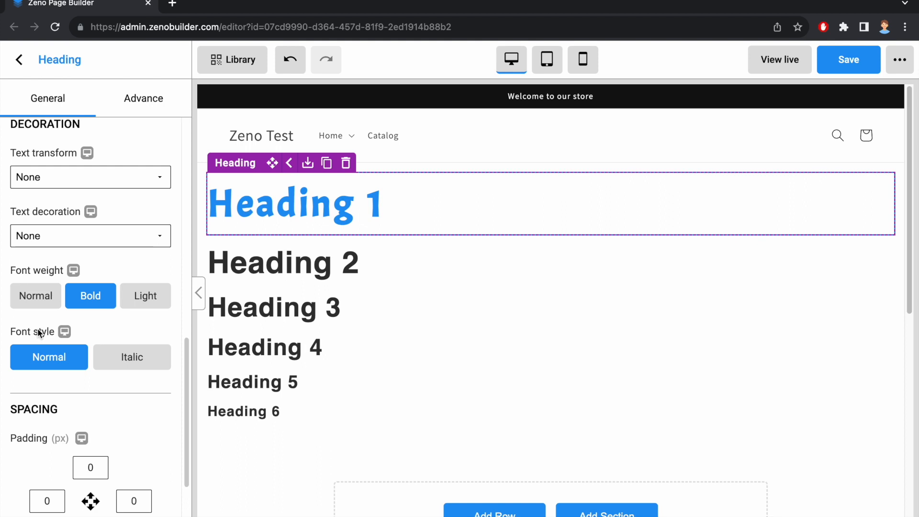
left_click(117, 359)
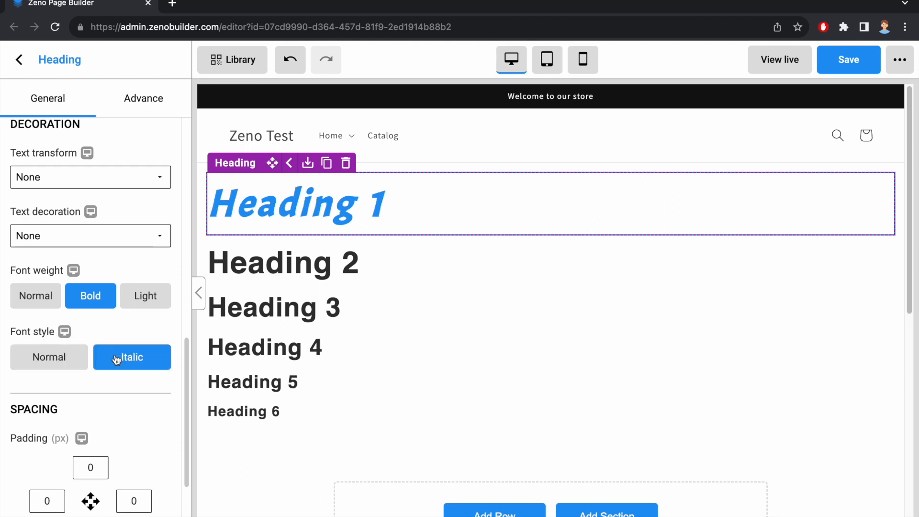
left_click(72, 359)
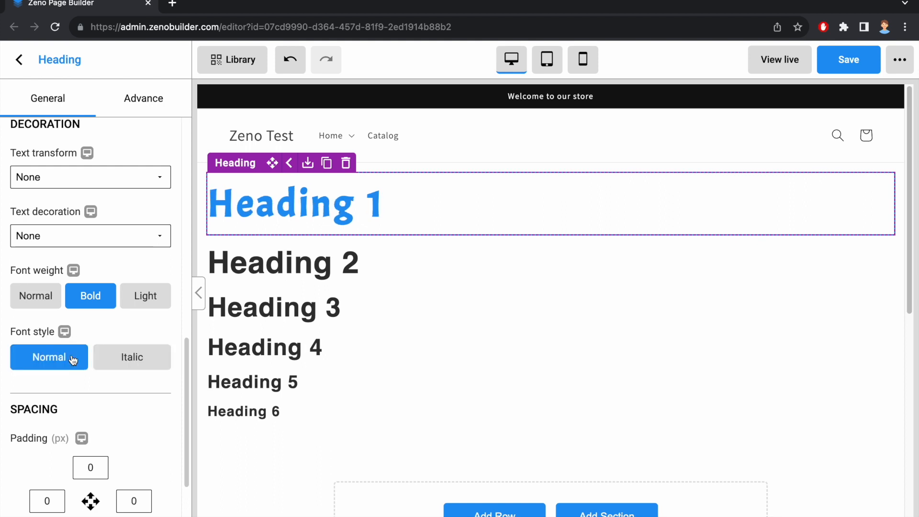
Toggle the heading's desktop visibility off and on in the advanced settings
left_click(139, 113)
scroll(110, 158, "up", 10)
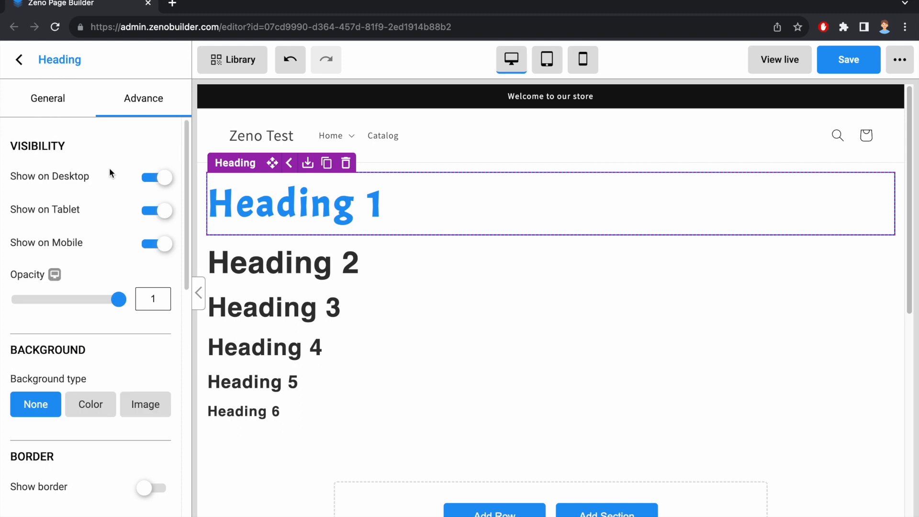
left_click(160, 178)
left_click(160, 179)
Toggle the heading's tablet visibility off and on in tablet preview
left_click(547, 59)
left_click(157, 211)
left_click(156, 211)
Toggle the heading's mobile visibility off and on in mobile preview, returning to desktop preview
left_click(583, 59)
left_click(157, 244)
left_click(156, 244)
left_click(512, 59)
Try adjusting the heading's opacity slider
mouse_move(119, 300)
left_mouse_down()
mouse_move(19, 300)
mouse_move(120, 309)
left_mouse_up()
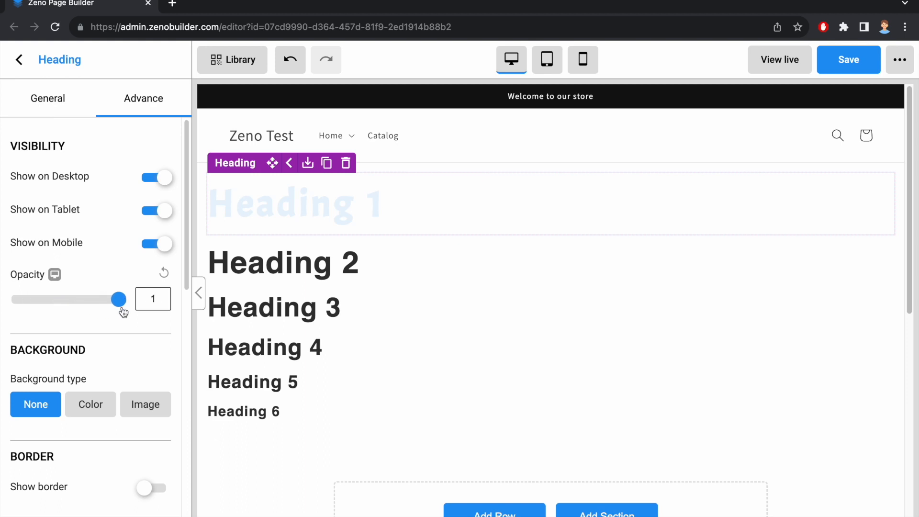
scroll(134, 263, "down", 4)
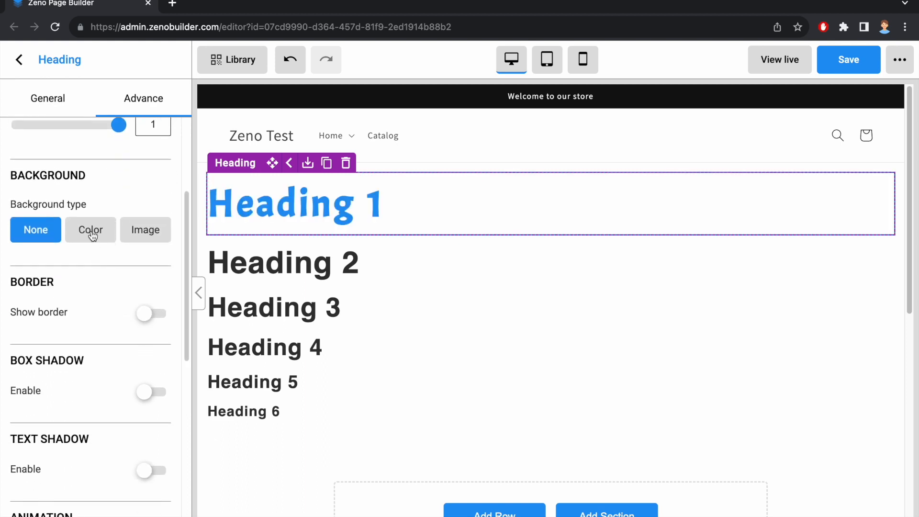
Try a red background color and a background image, ending with background type None
left_click(90, 230)
left_click(158, 295)
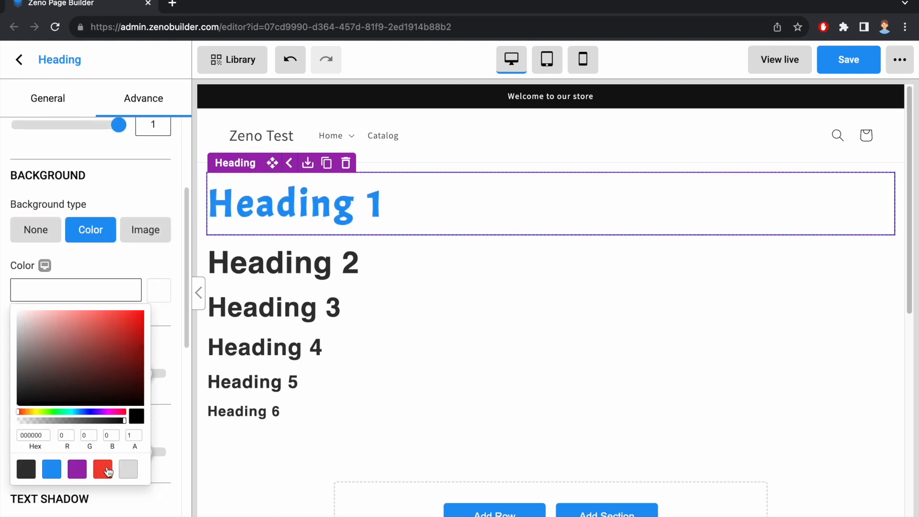
left_click(103, 470)
left_click(155, 233)
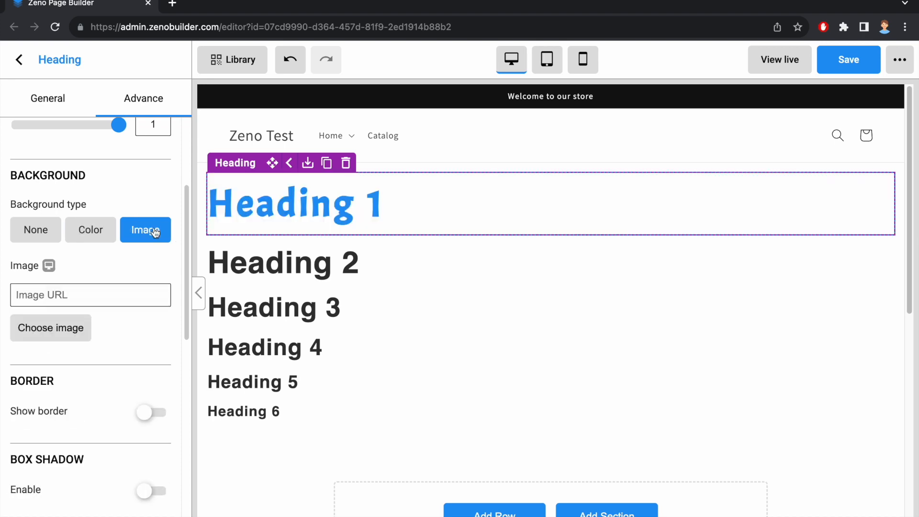
left_click(77, 329)
left_click(313, 303)
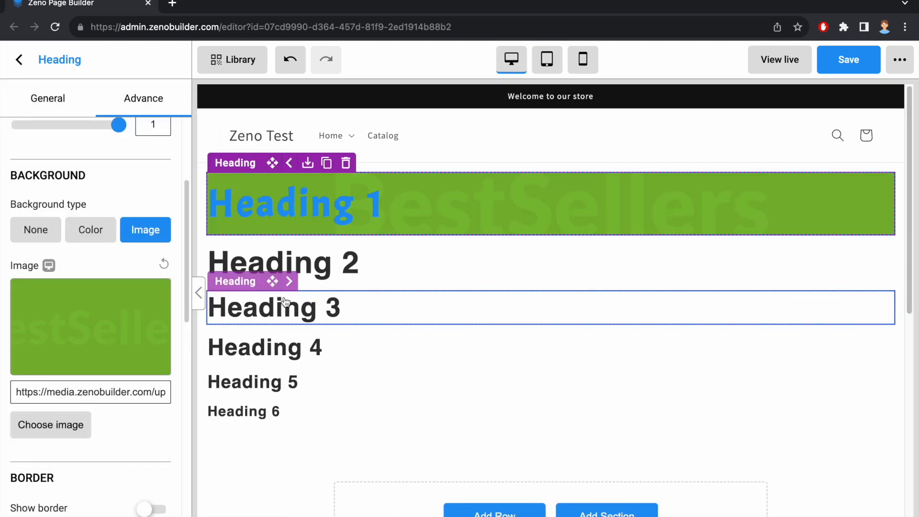
left_click(38, 231)
Enable the heading's border with 2 px width on all four sides and a 22 px radius
left_click(152, 258)
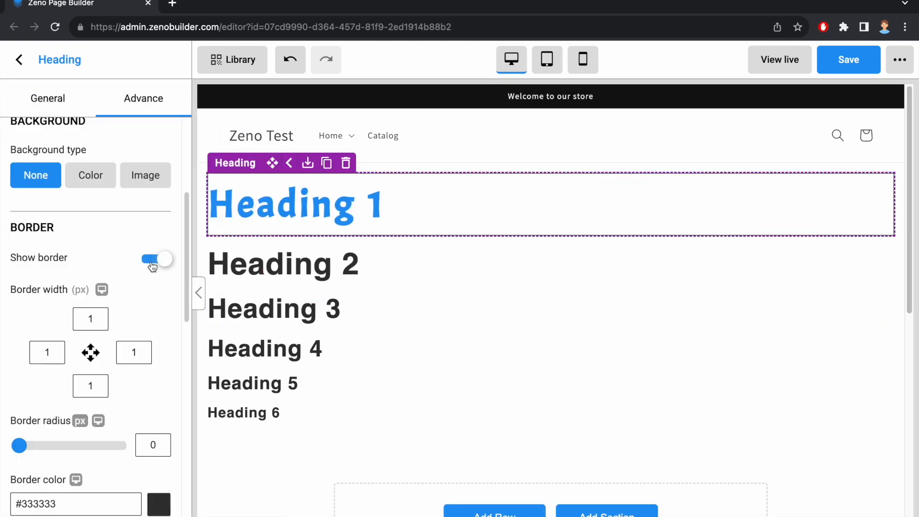
left_click(99, 326)
type("2")
left_click(49, 357)
type("2")
left_click(90, 386)
type("2")
left_click(134, 352)
type("2")
left_click_drag(10, 444, 63, 446)
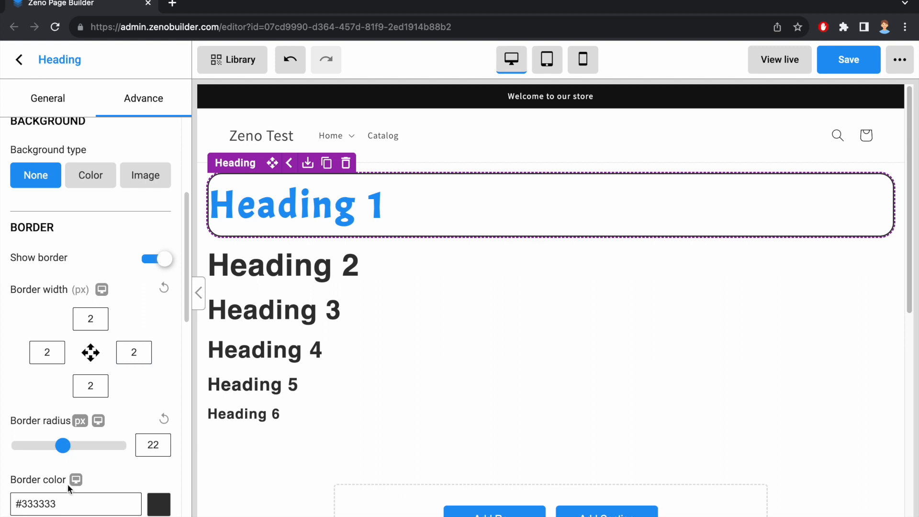
Set the heading's border color to #D83333 and its border style to Dashed
scroll(119, 416, "down", 4)
left_click(159, 316)
left_click(113, 353)
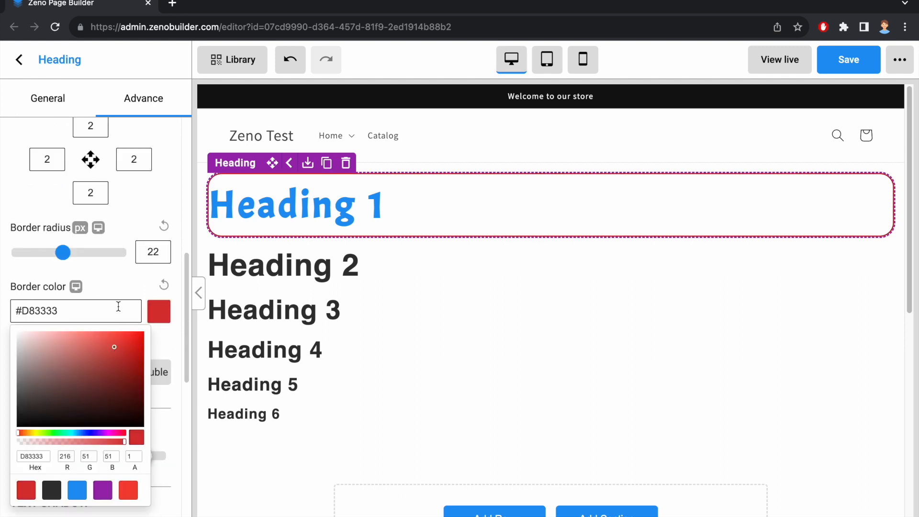
left_click(119, 292)
left_click(74, 376)
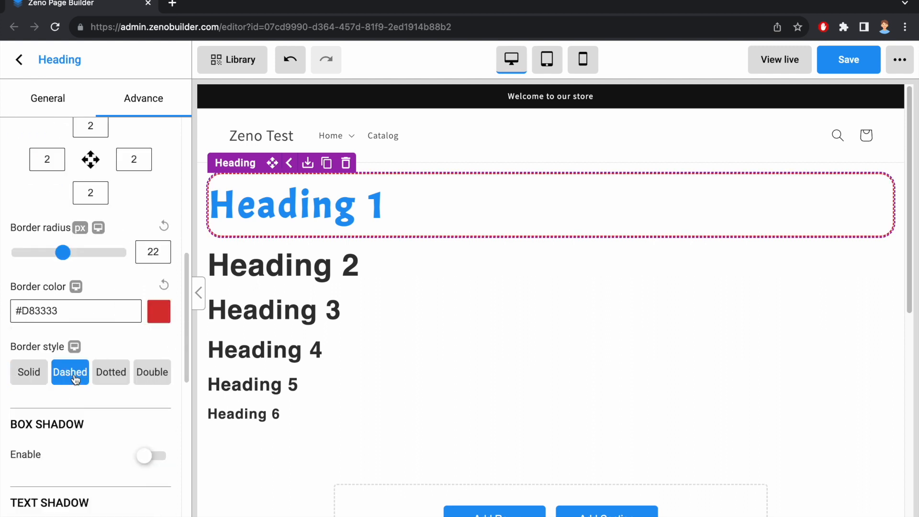
Try the Dotted and Double border styles, then switch the heading's border off
left_click(120, 373)
left_click(150, 370)
scroll(143, 278, "up", 4)
left_click(155, 274)
scroll(143, 249, "down", 3)
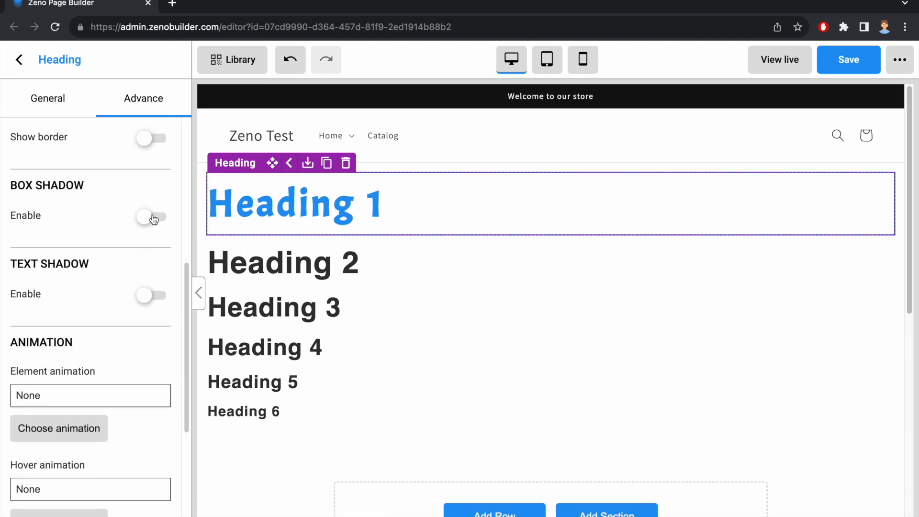
Enable the heading's box shadow with 19 px horizontal offset, 17 px vertical offset, 15 px blur and color #2196F3
left_click(153, 218)
left_click_drag(28, 272, 57, 272)
left_click_drag(29, 332, 53, 332)
left_click_drag(29, 390, 50, 390)
left_click(159, 449)
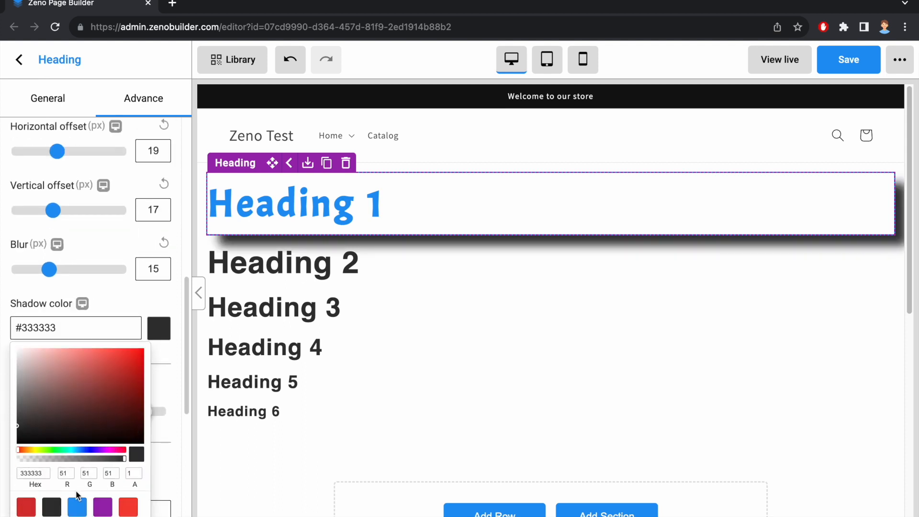
left_click(77, 507)
left_click(114, 294)
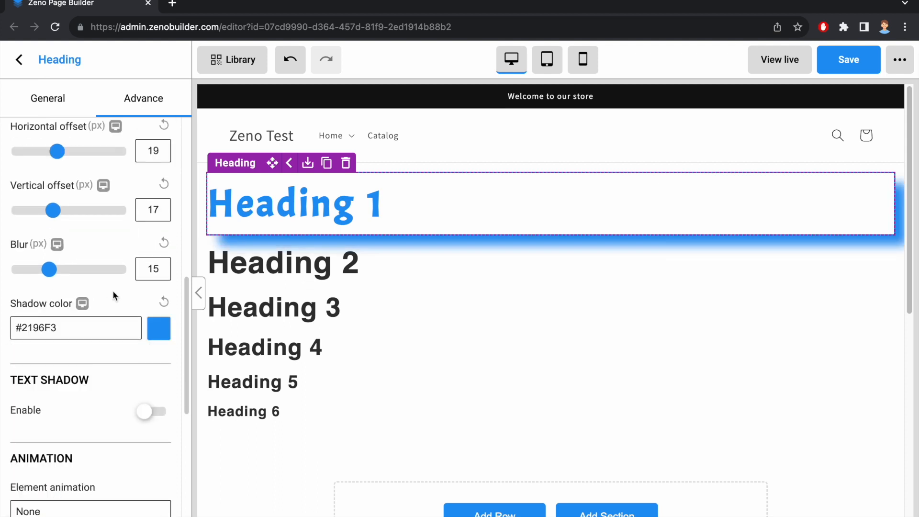
Turn the heading's box shadow off
scroll(113, 290, "up", 4)
left_click(152, 268)
scroll(111, 330, "down", 1)
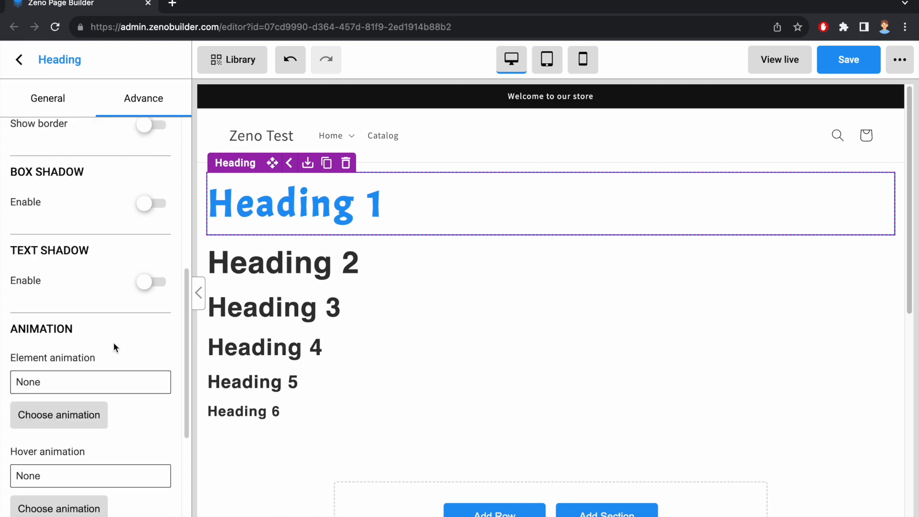
Open the element animation chooser and pick the Scale vertical animation
left_click(86, 415)
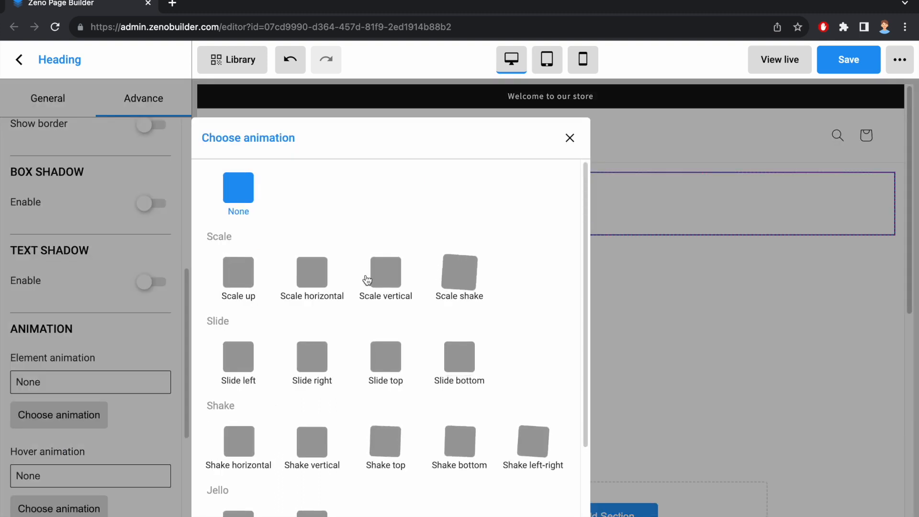
left_click(367, 280)
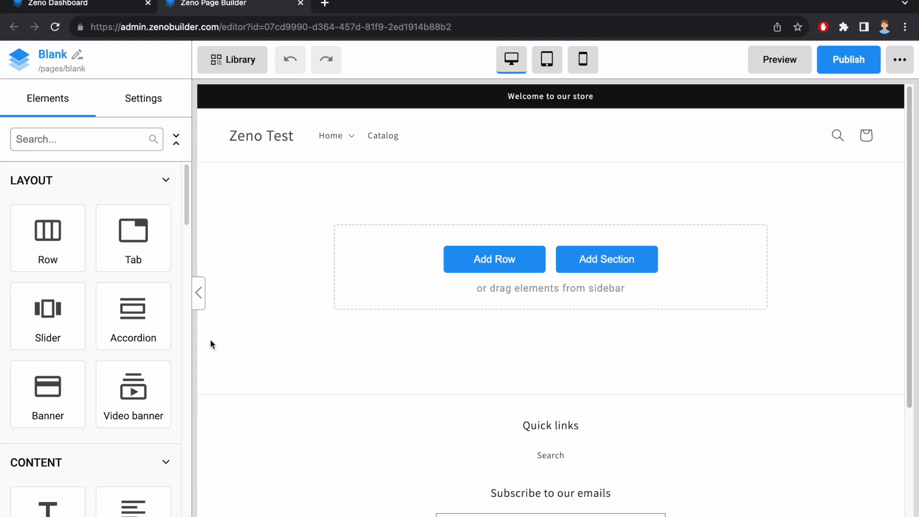
Add a Heading element to the blank page and replace its text with "Suspendisse bibendum ipsum"
scroll(99, 359, "down", 3)
left_click_drag(63, 406, 446, 220)
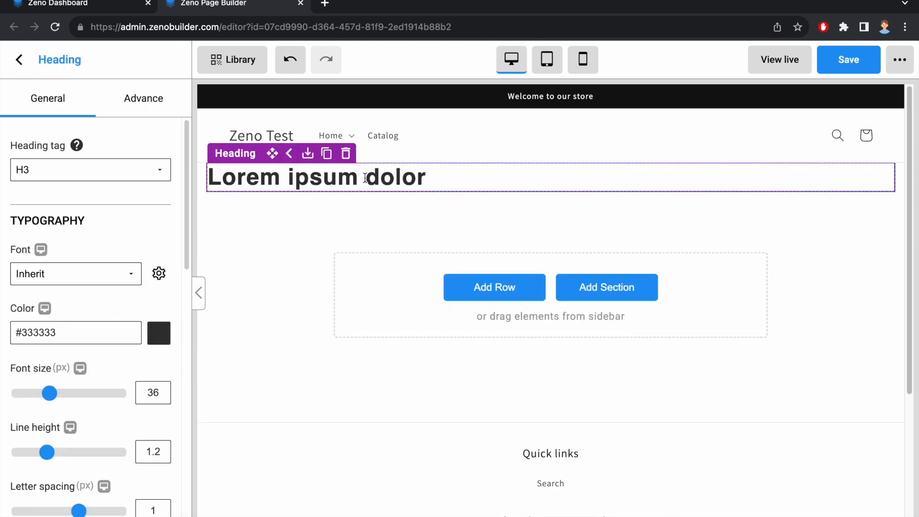
triple_click(365, 178)
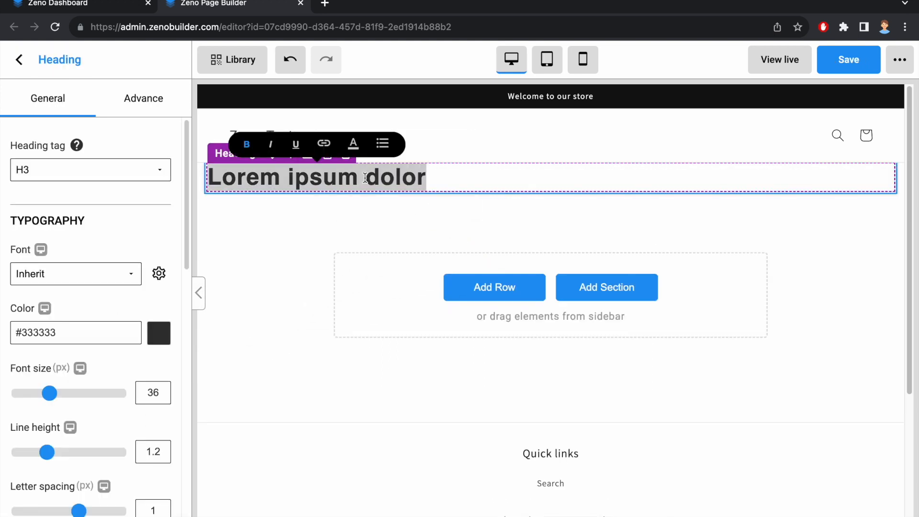
type("Sus")
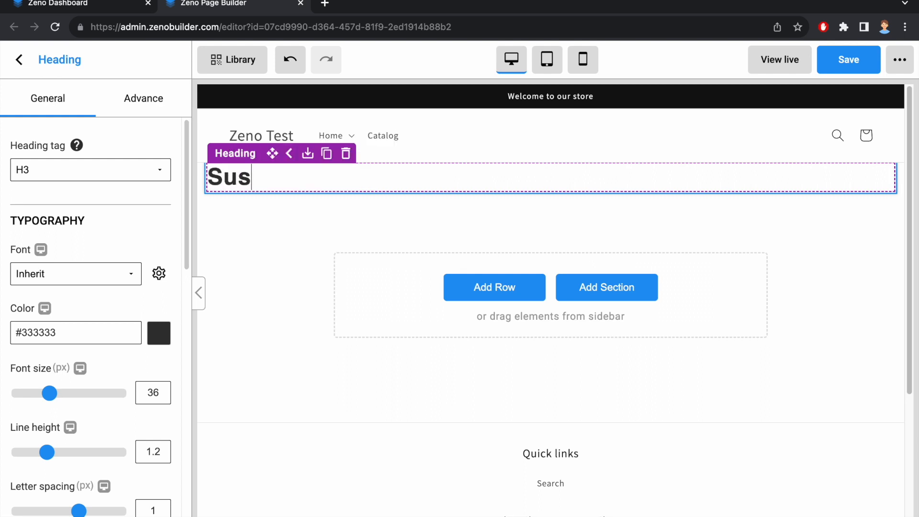
type("pendisse bibendum ipsum")
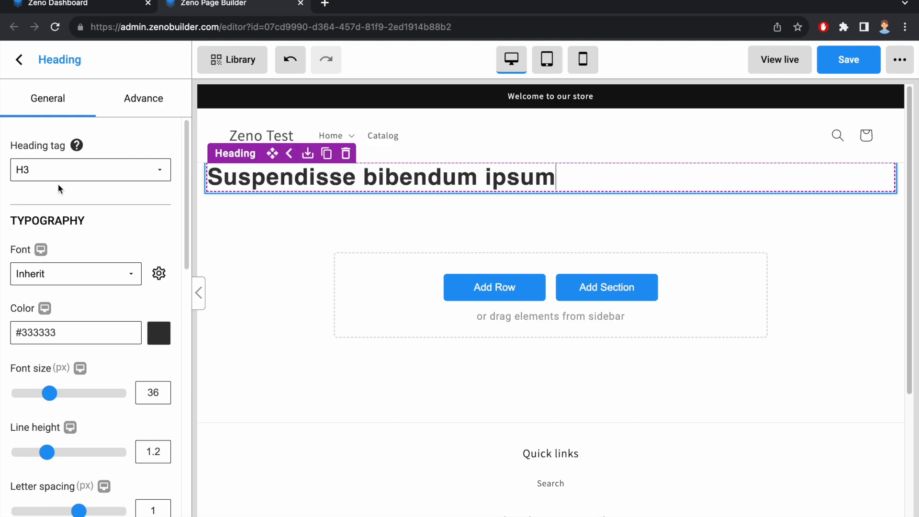
Set the new heading's tag to H1 and leave the heading settings
left_click(59, 168)
left_click(51, 142)
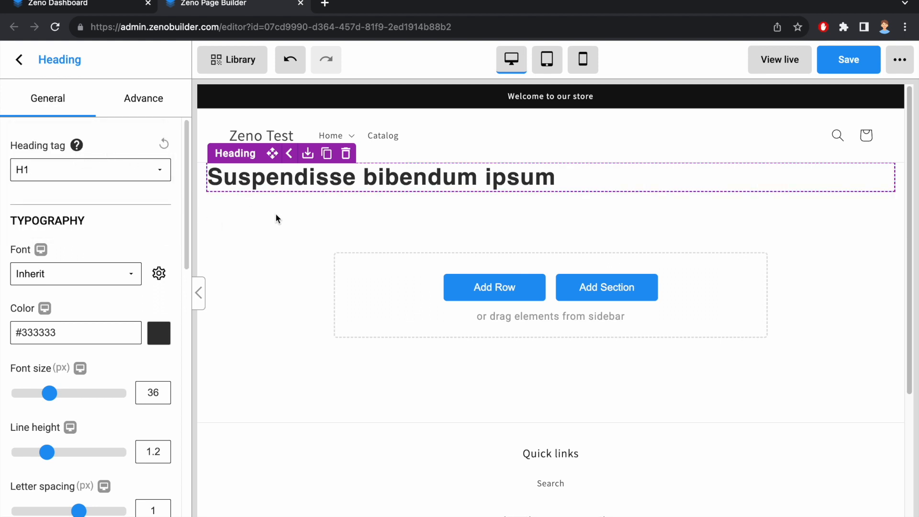
left_click(19, 59)
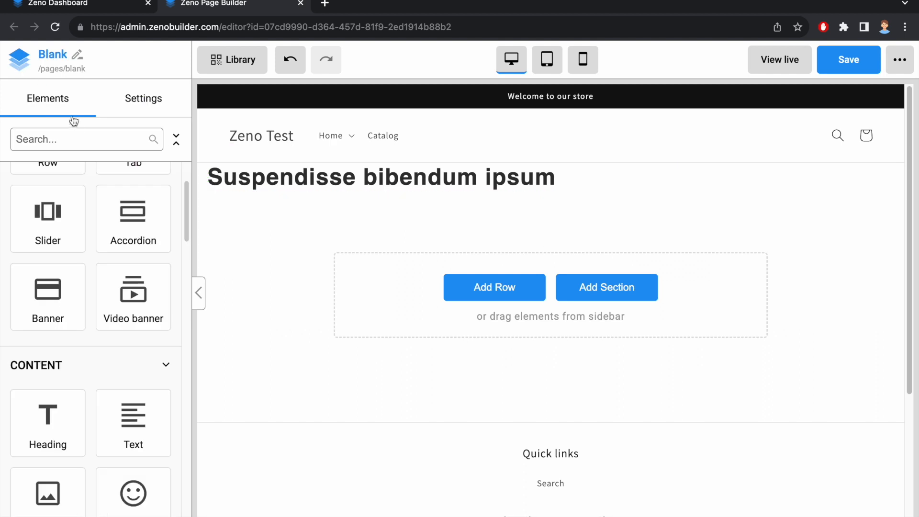
Add an Image element below the heading and set its top and bottom margins to 32 px
scroll(106, 191, "up", 2)
scroll(115, 229, "down", 4)
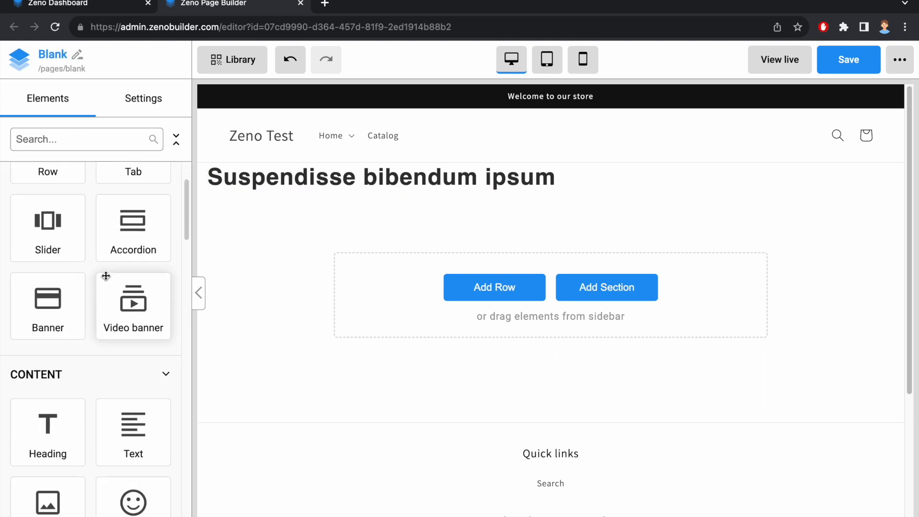
left_click_drag(52, 412, 435, 275)
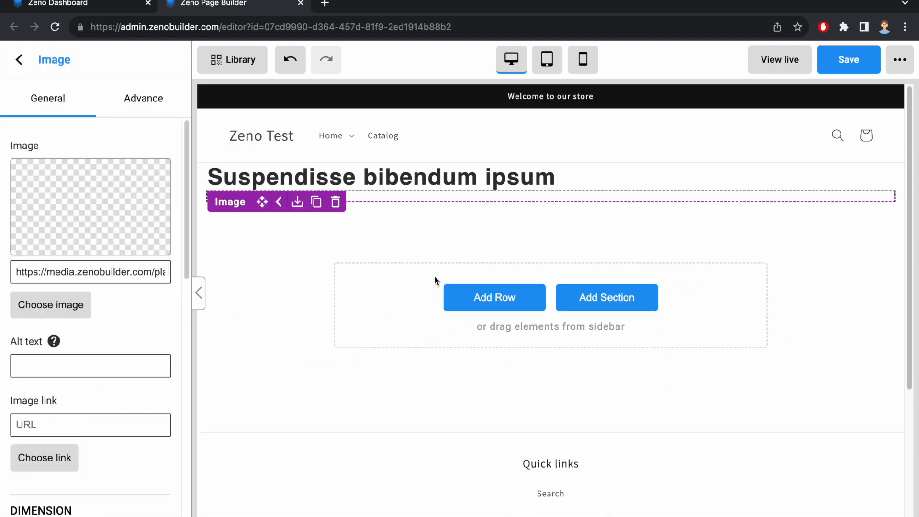
scroll(176, 322, "down", 12)
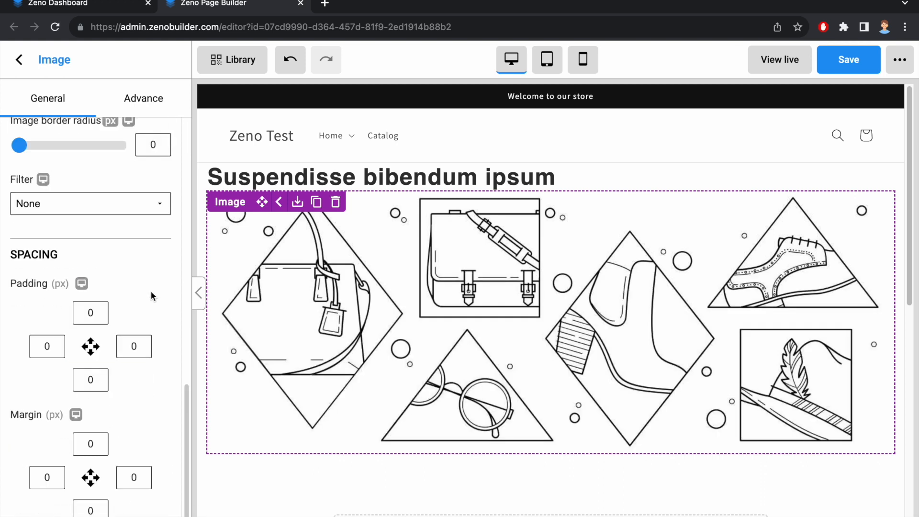
left_click(98, 438)
type("32")
left_click(90, 510)
type("32")
Paste a new image URL into the image's source field and leave the image settings
scroll(111, 276, "up", 15)
triple_click(110, 276)
key("ctrl+v")
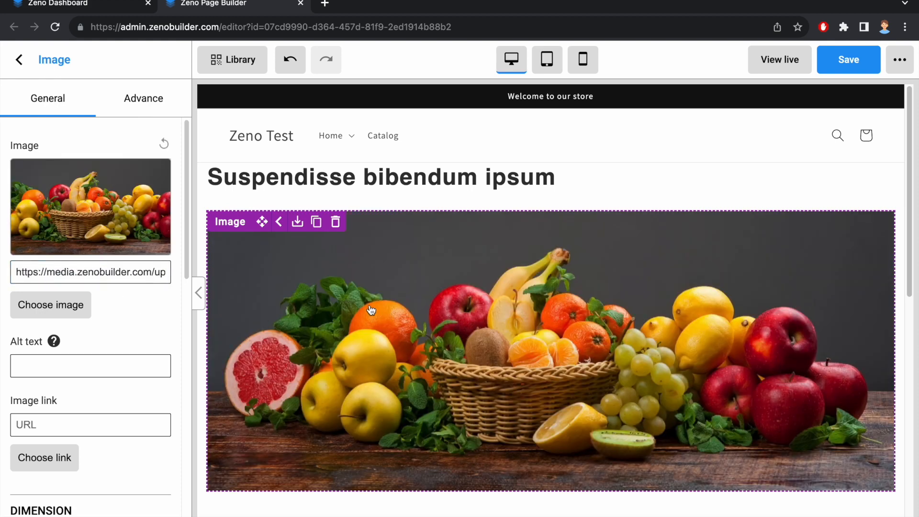
scroll(369, 311, "down", 3)
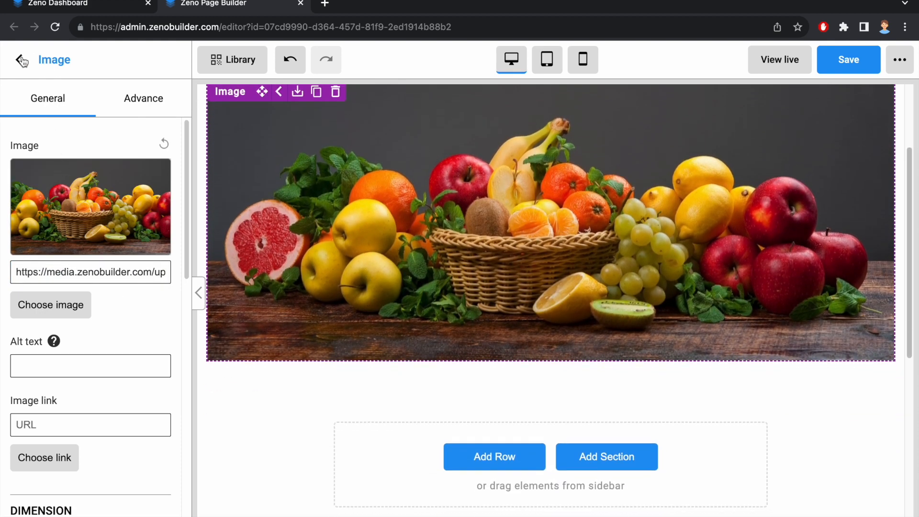
left_click(22, 61)
Add a Text element below the image and a Heading element below that text
left_click_drag(137, 341, 330, 385)
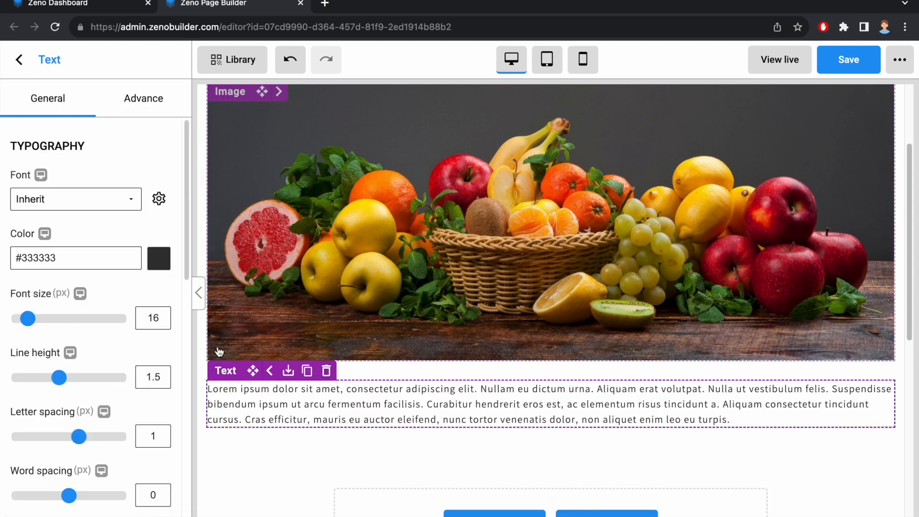
left_click(20, 61)
scroll(48, 297, "down", 1)
left_click_drag(48, 299, 323, 429)
Set the new heading's top and bottom margins to 24 px and its tag to H2
scroll(122, 425, "down", 5)
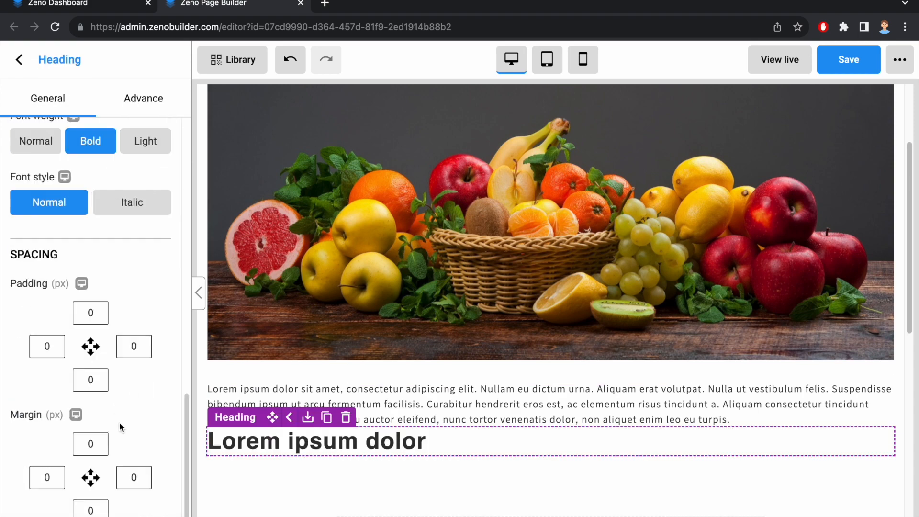
type("24")
left_click(95, 511)
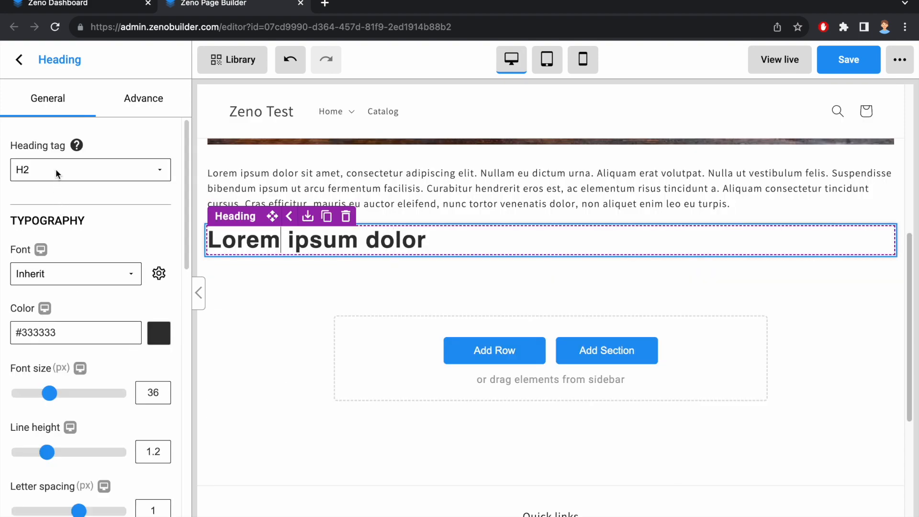
left_click(56, 169)
left_click(57, 175)
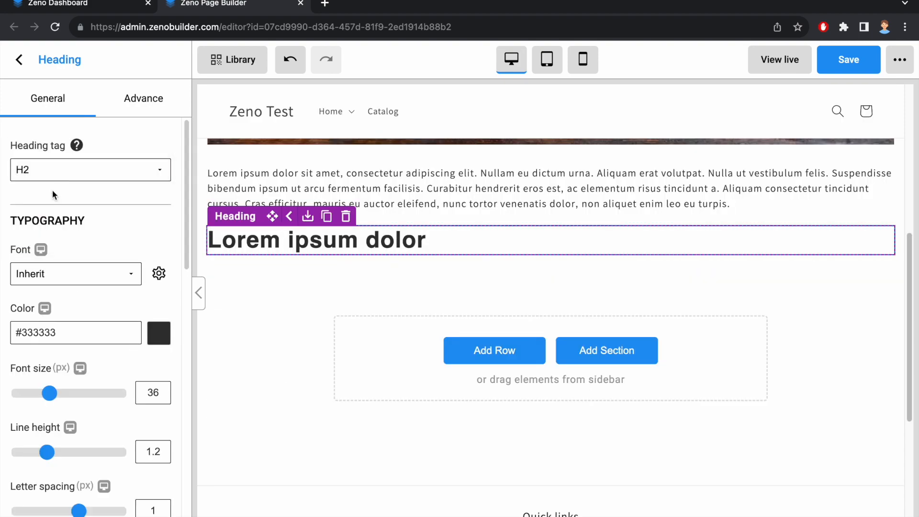
Add a Text element below the H2 heading
left_click(19, 59)
scroll(142, 319, "down", 4)
left_click_drag(140, 334, 349, 307)
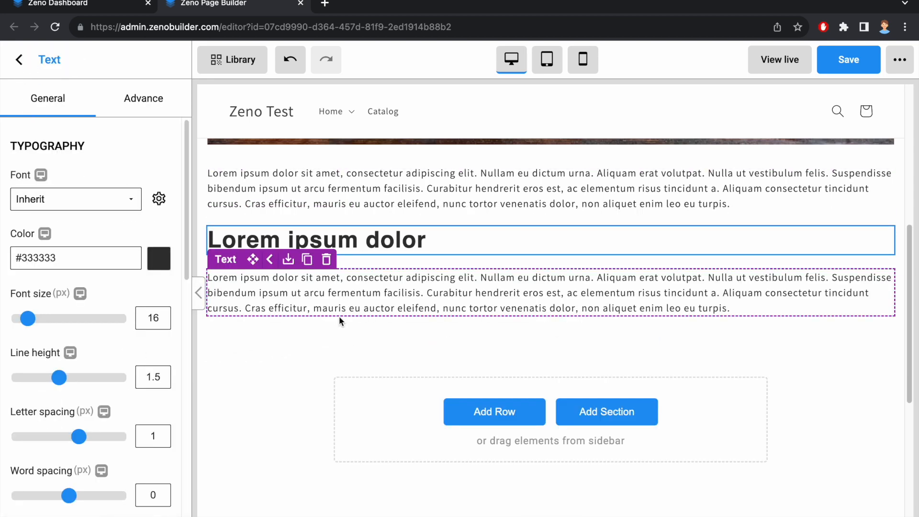
Duplicate the H2 heading and move the copy below the second text block
scroll(316, 322, "up", 2)
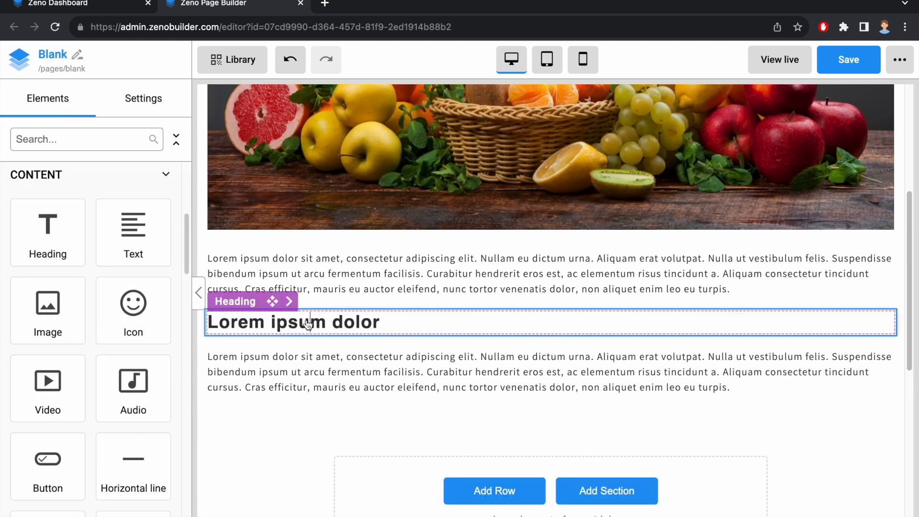
left_click(307, 324)
left_click(327, 304)
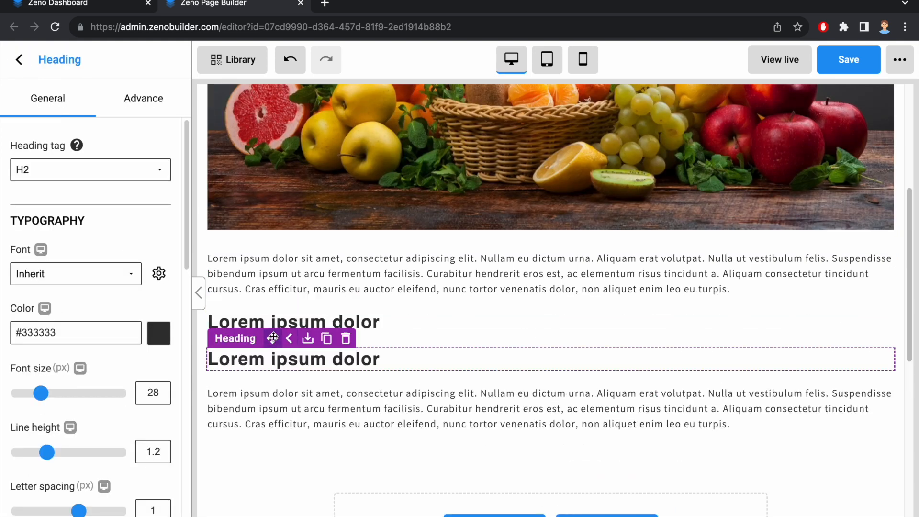
left_click_drag(273, 338, 326, 438)
scroll(364, 305, "down", 2)
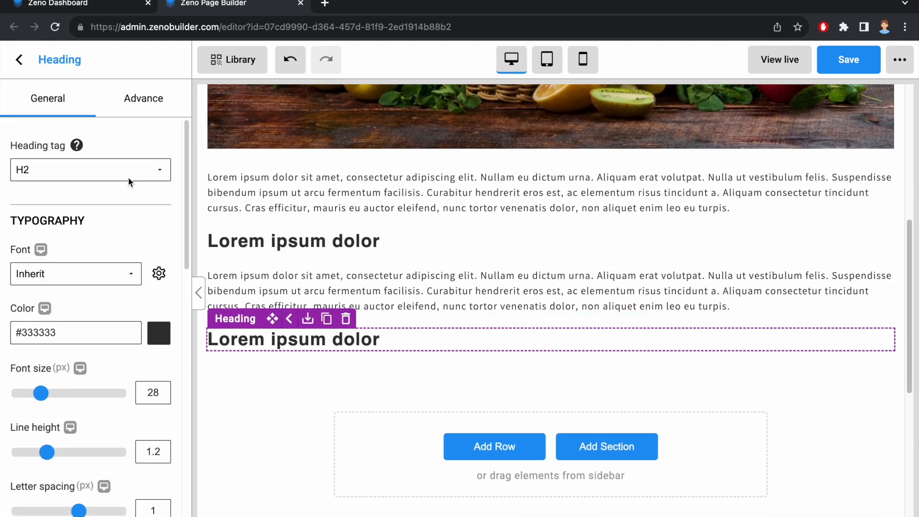
Add a Text element below the duplicated heading
left_click(18, 62)
left_click_drag(131, 240, 388, 433)
left_click(346, 444)
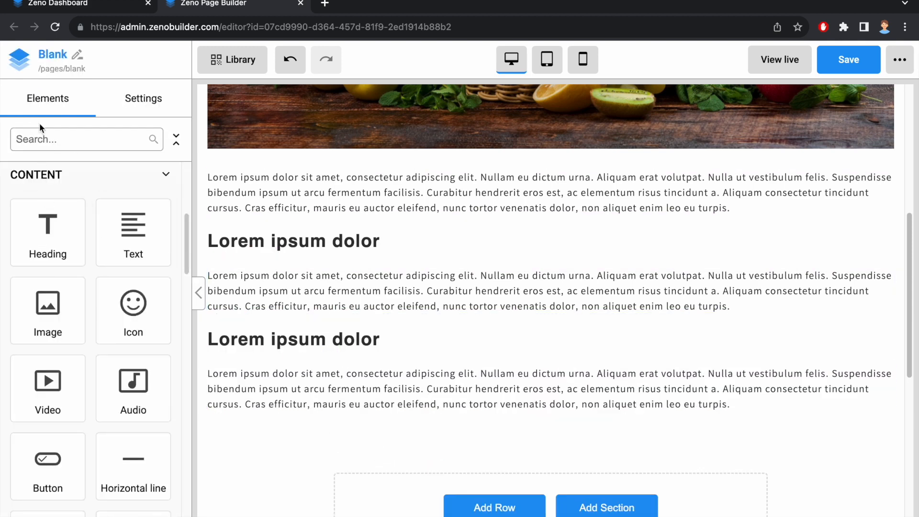
Add a two-column row below the last text block
scroll(62, 225, "up", 3)
left_click_drag(48, 227, 508, 460)
scroll(348, 245, "down", 2)
left_click(19, 60)
Place an Image element in the row's right column and paste a new image URL into its source field
scroll(91, 335, "down", 4)
left_click_drag(67, 412, 659, 371)
triple_click(114, 277)
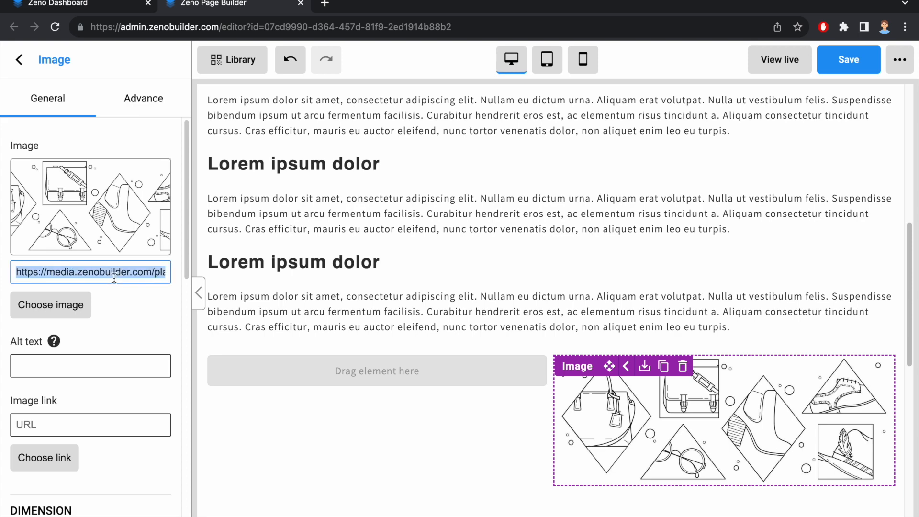
type("https://media.zenobuilder.com/upload/sp-52/71090184.png")
Add a Text element to the row's left column
left_click(25, 82)
left_click_drag(114, 347, 407, 372)
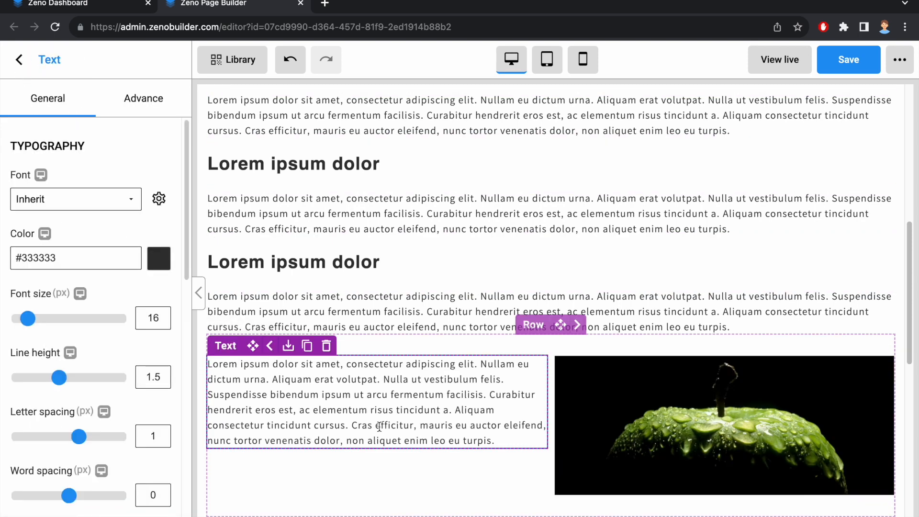
left_click(484, 496)
Select the top heading "Suspendisse bibendum ipsum" for editing
scroll(482, 489, "up", 10)
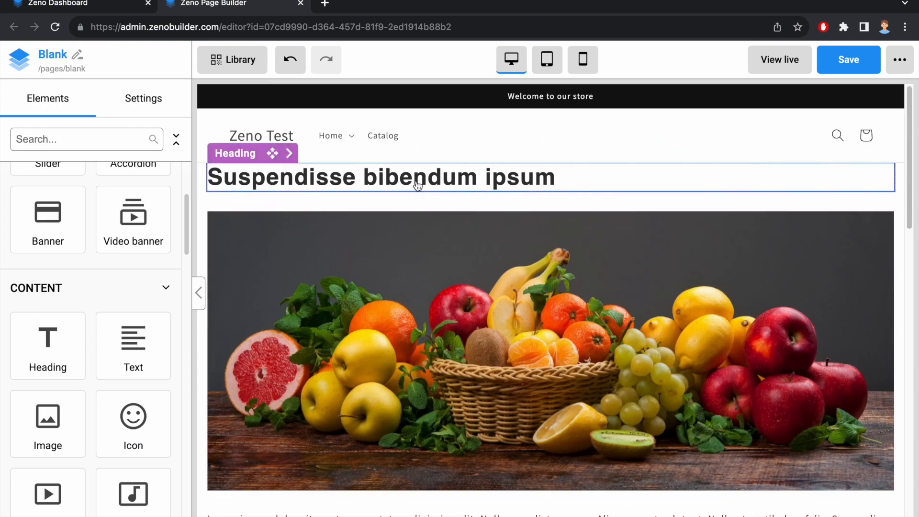
left_click(417, 182)
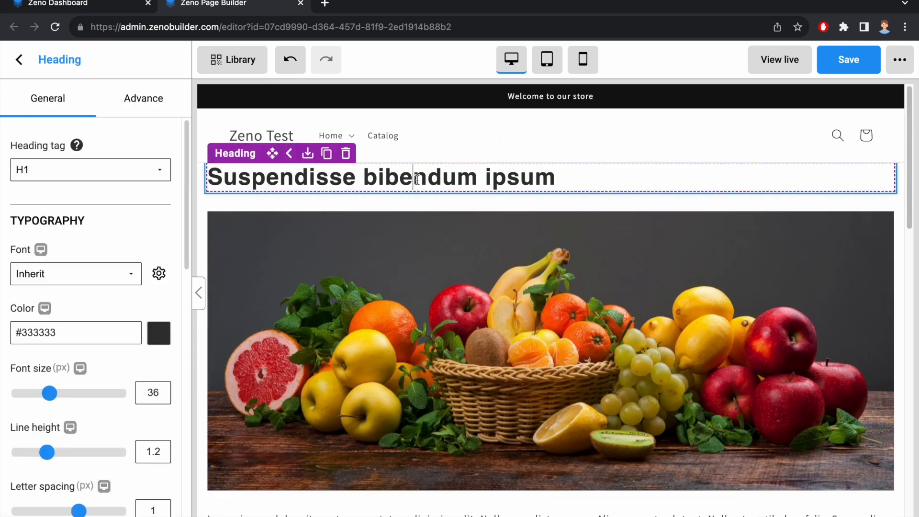